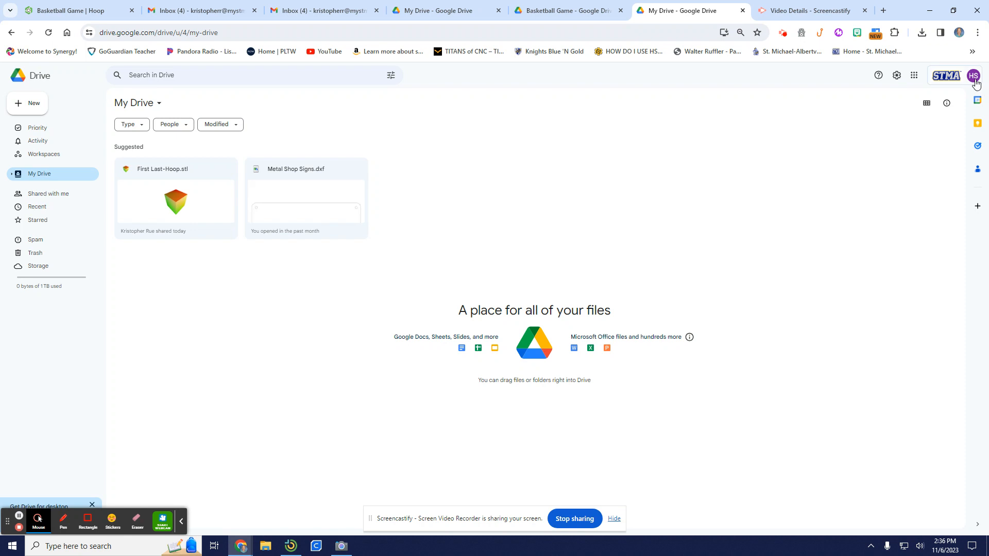
# Check the signed-in Drive account, and download First Last-Hoop.stl by searching Drive for "First".
pyautogui.click(974, 78)
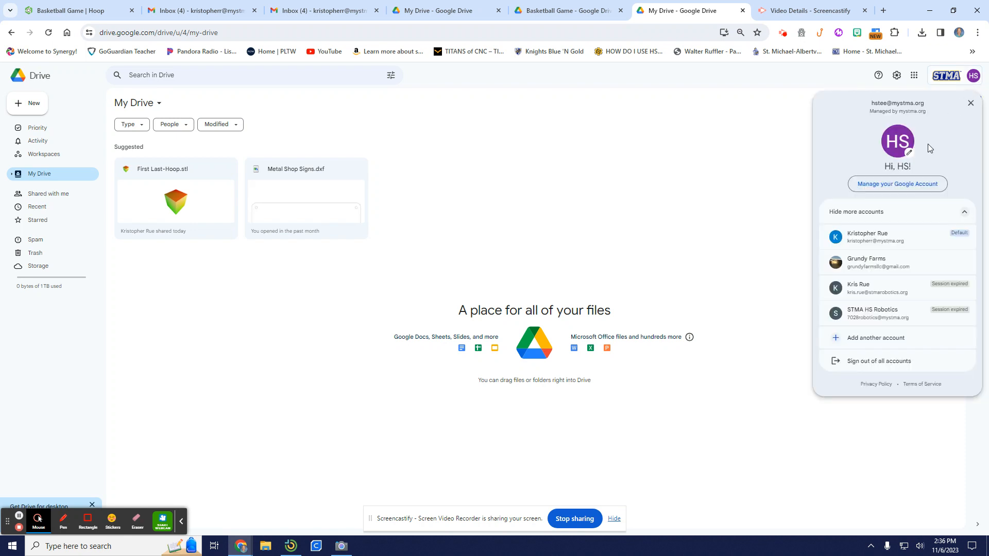
pyautogui.click(973, 80)
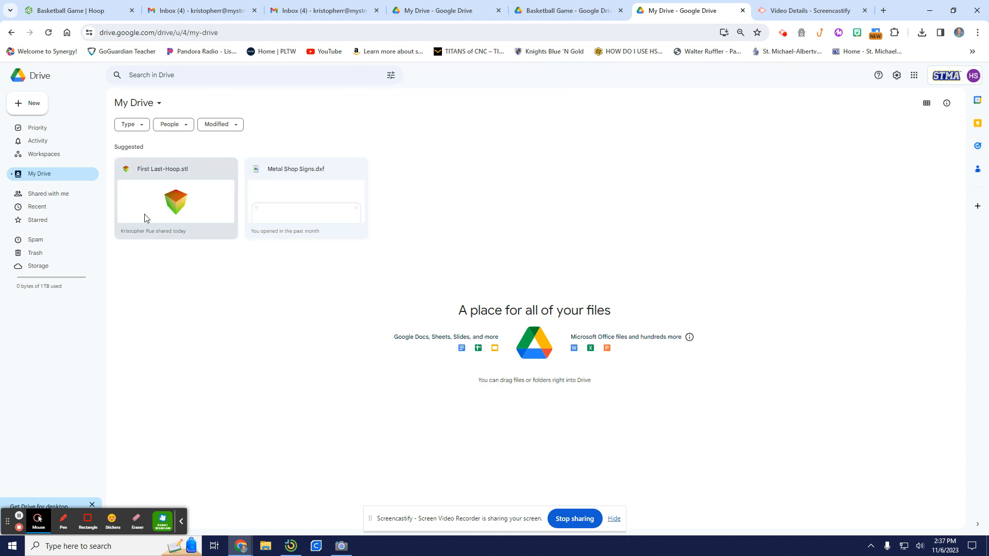
pyautogui.click(188, 76)
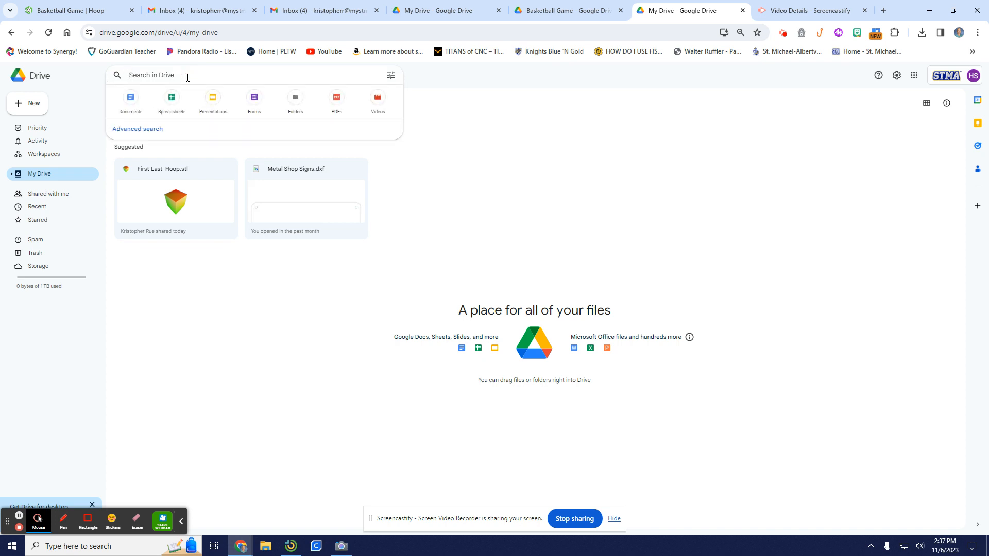
pyautogui.write('First')
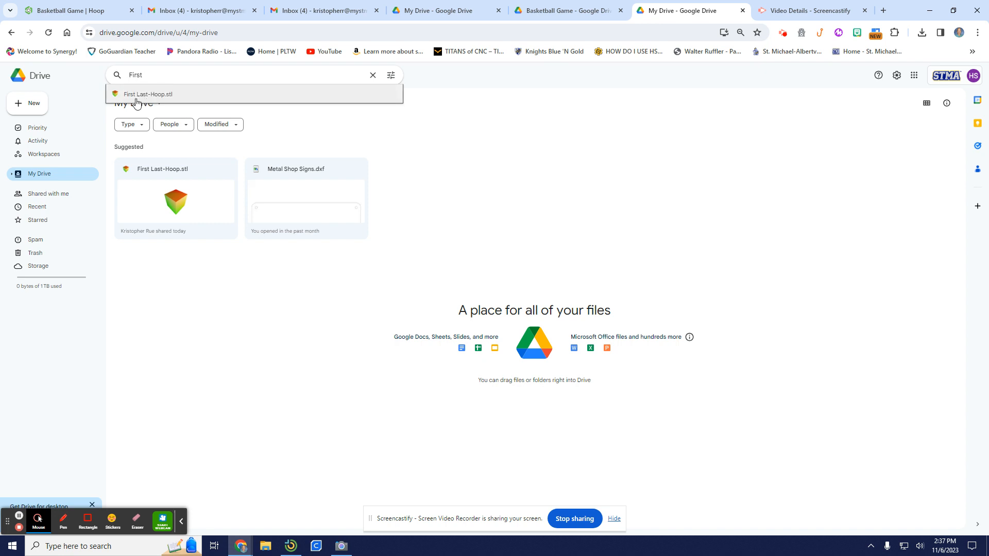
pyautogui.click(166, 94)
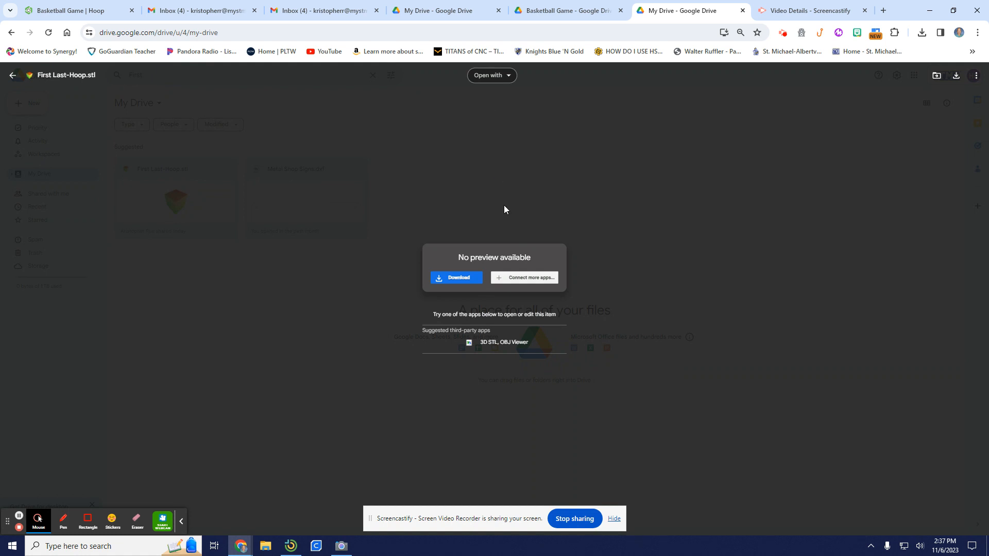
pyautogui.click(455, 278)
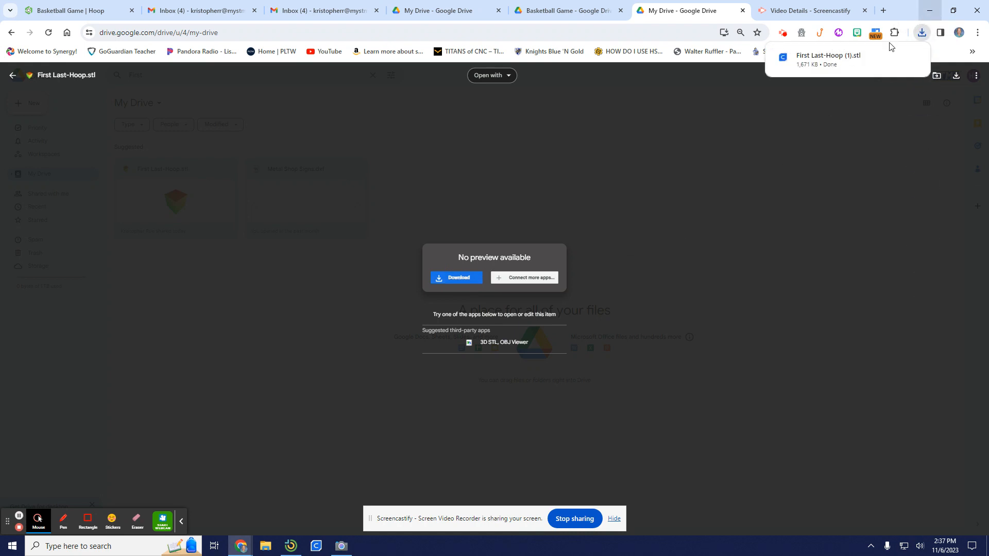
# Switch to Ultimaker Cura and open First Last-Hoop.stl from the Downloads folder on the build plate.
pyautogui.click(317, 547)
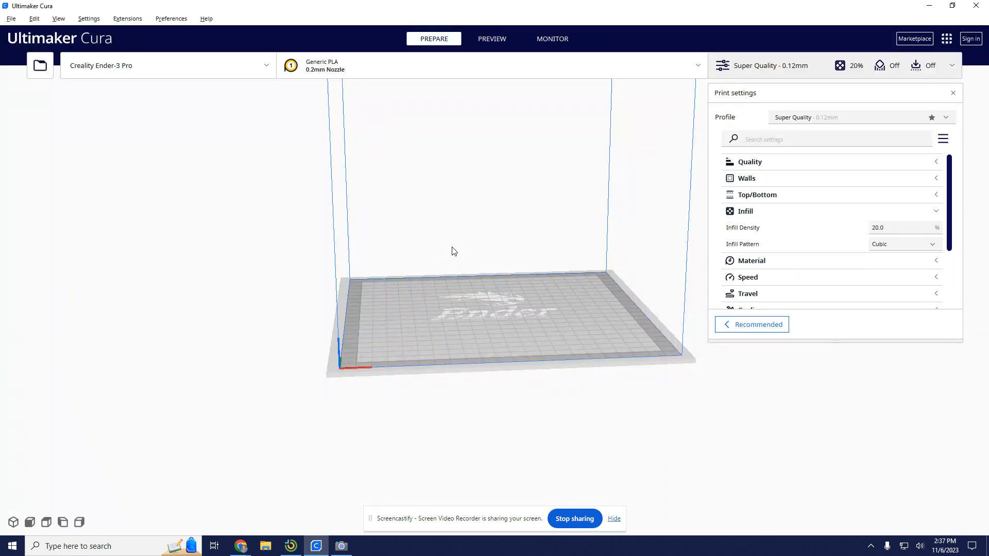
pyautogui.moveTo(544, 313); pyautogui.dragTo(488, 327, button='right')
pyautogui.moveTo(542, 301); pyautogui.dragTo(516, 390, button='middle')
pyautogui.moveTo(516, 390)
pyautogui.mouseDown(button='right')
pyautogui.moveTo(460, 386)
pyautogui.moveTo(578, 378)
pyautogui.moveTo(502, 390)
pyautogui.mouseUp(button='right')
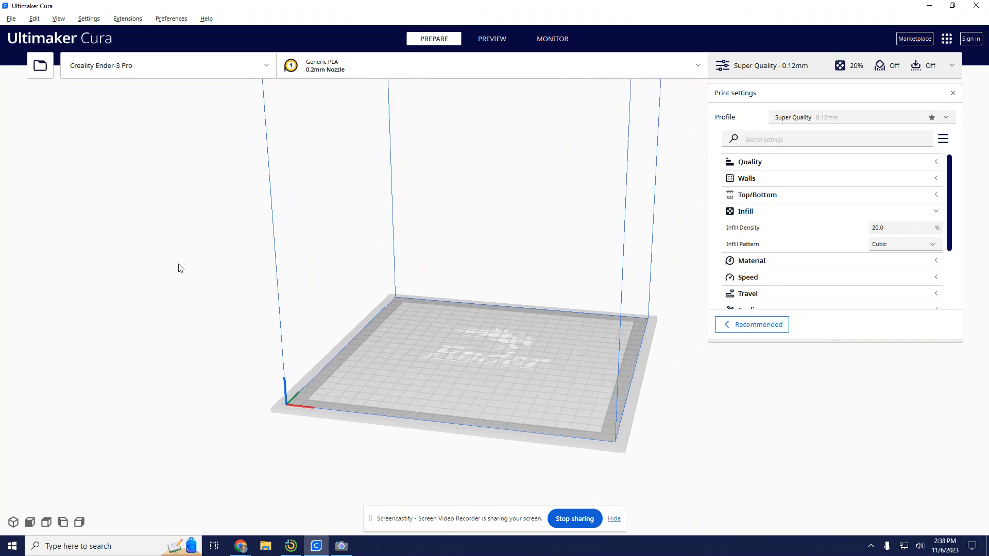
pyautogui.click(39, 66)
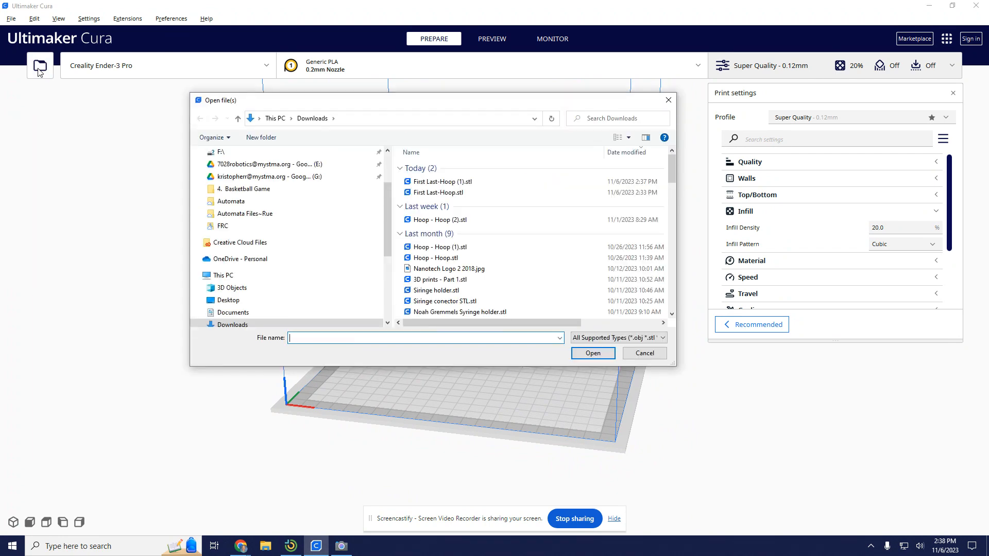
pyautogui.click(439, 192)
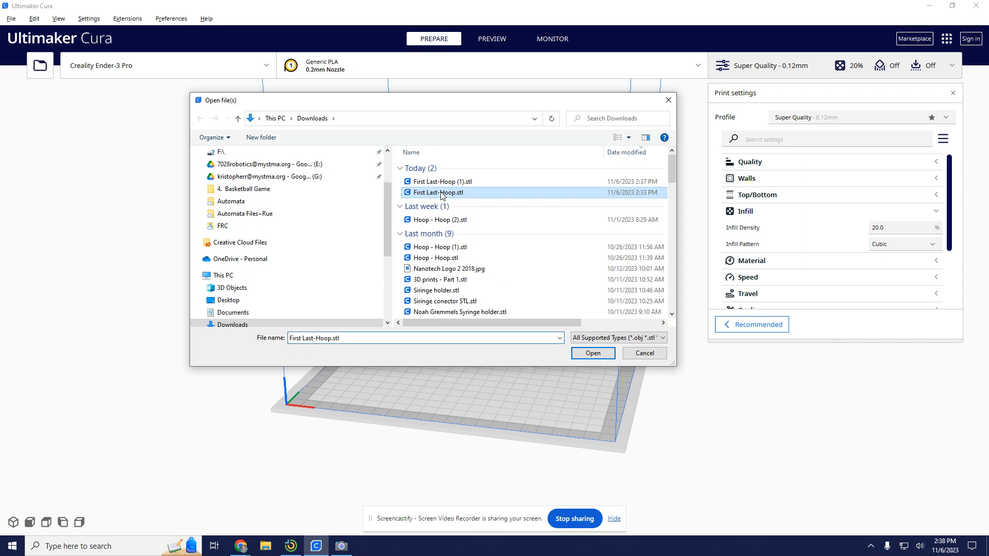
pyautogui.click(593, 353)
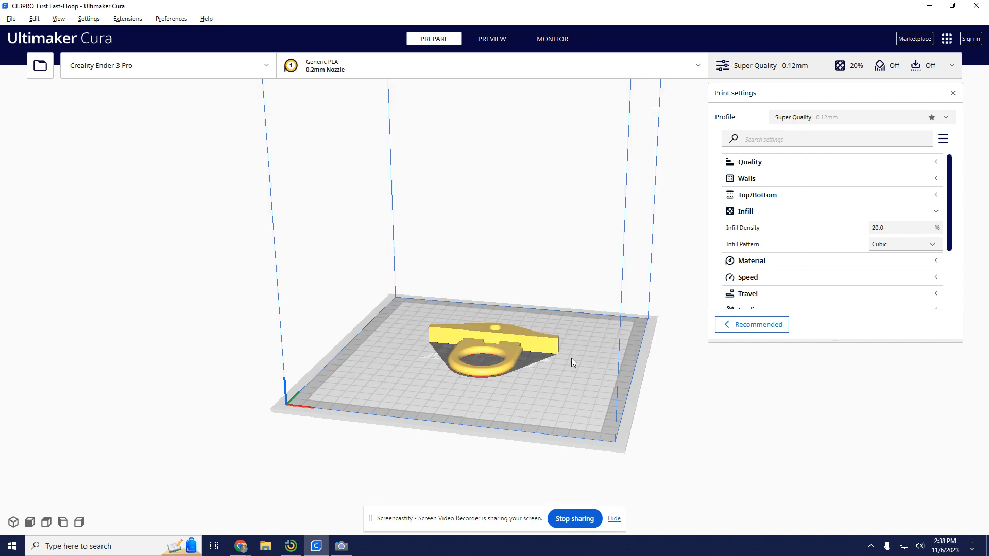
# Select the hoop model and move it on the build plate to about X -3.8 mm, Y -0.8 mm.
pyautogui.moveTo(521, 382); pyautogui.dragTo(540, 332, button='right')
pyautogui.scroll(3, 540, 329)
pyautogui.moveTo(479, 430); pyautogui.dragTo(806, 458, button='right')
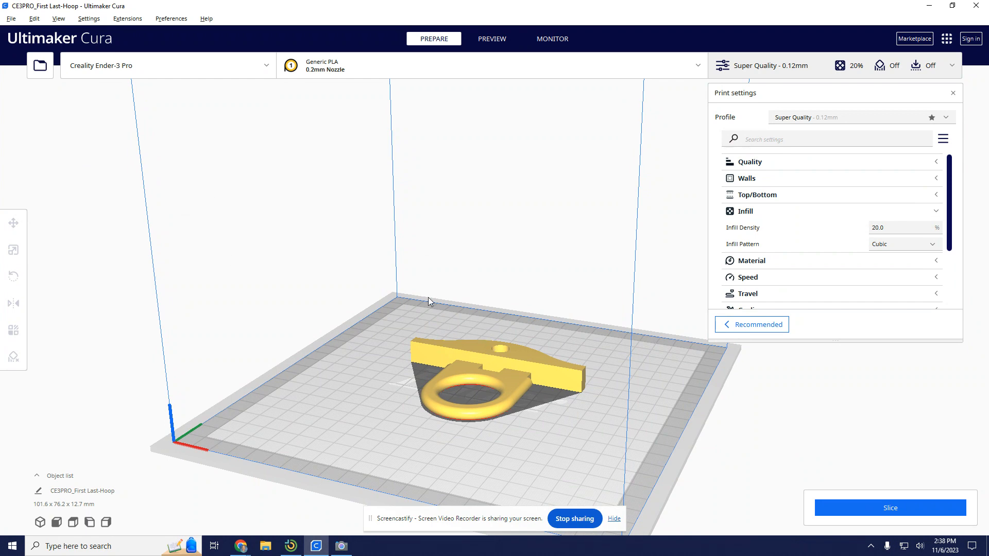
pyautogui.click(497, 363)
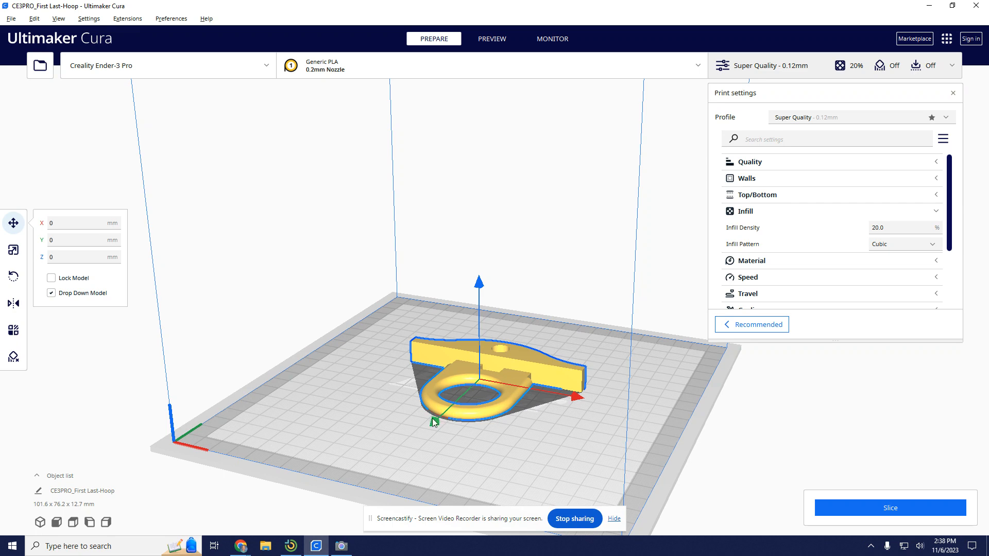
pyautogui.moveTo(434, 422); pyautogui.dragTo(467, 387)
pyautogui.moveTo(601, 371)
pyautogui.mouseDown()
pyautogui.moveTo(685, 381)
pyautogui.moveTo(592, 375)
pyautogui.mouseUp()
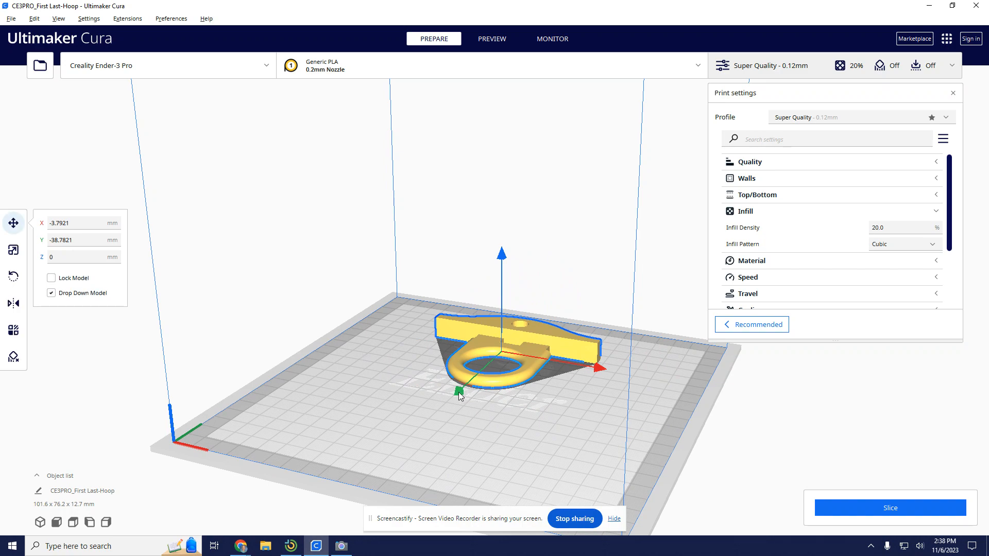
pyautogui.moveTo(458, 392); pyautogui.dragTo(437, 436)
pyautogui.moveTo(437, 434); pyautogui.dragTo(437, 414, button='right')
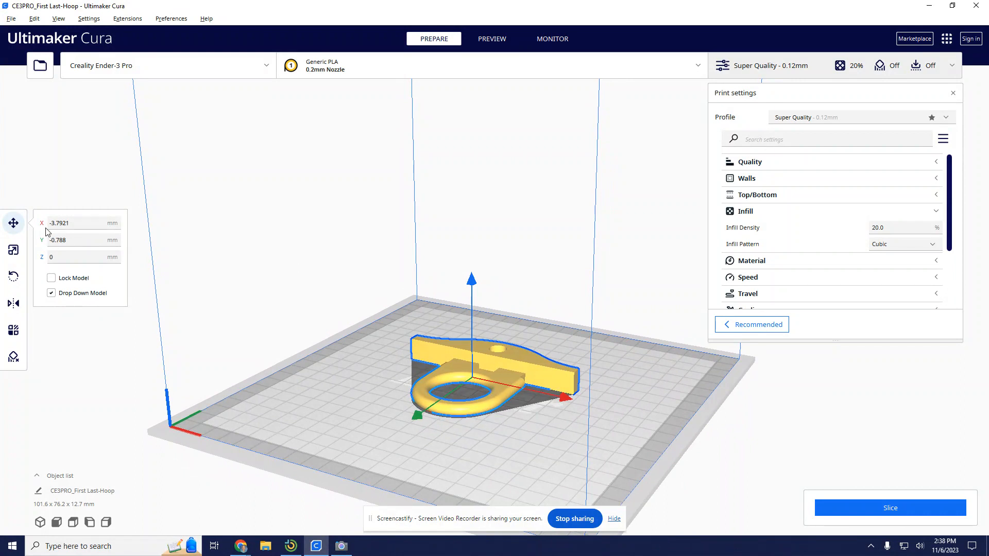
# Try rotating the hoop upright and around its vertical axis, return it flat to its original orientation, and deselect it.
pyautogui.click(14, 251)
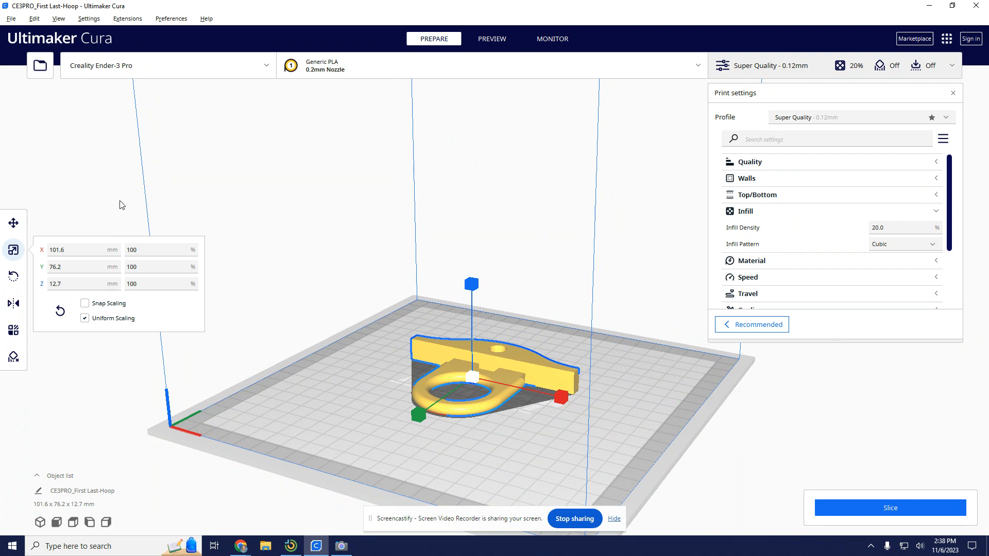
pyautogui.click(14, 277)
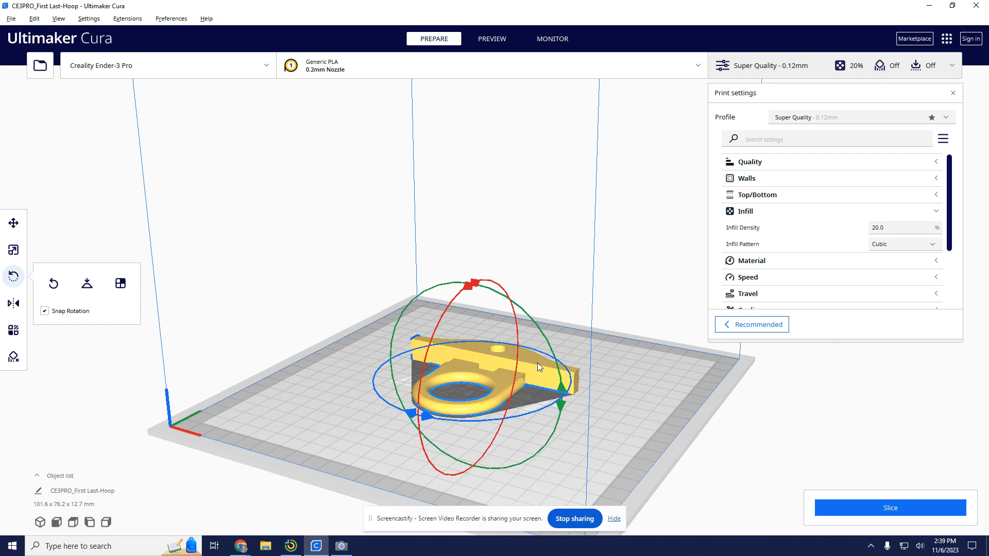
pyautogui.moveTo(478, 284); pyautogui.dragTo(478, 283)
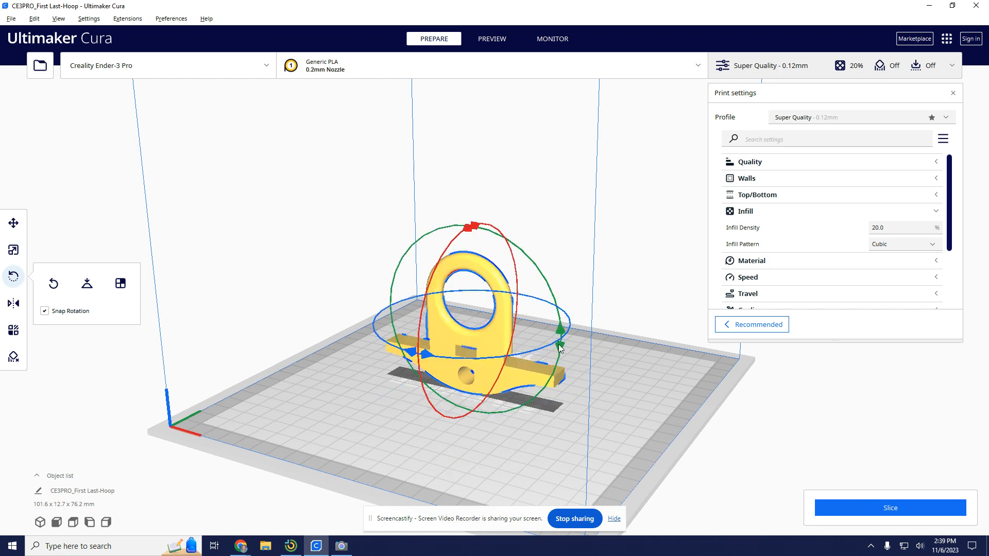
pyautogui.moveTo(470, 234); pyautogui.dragTo(535, 313)
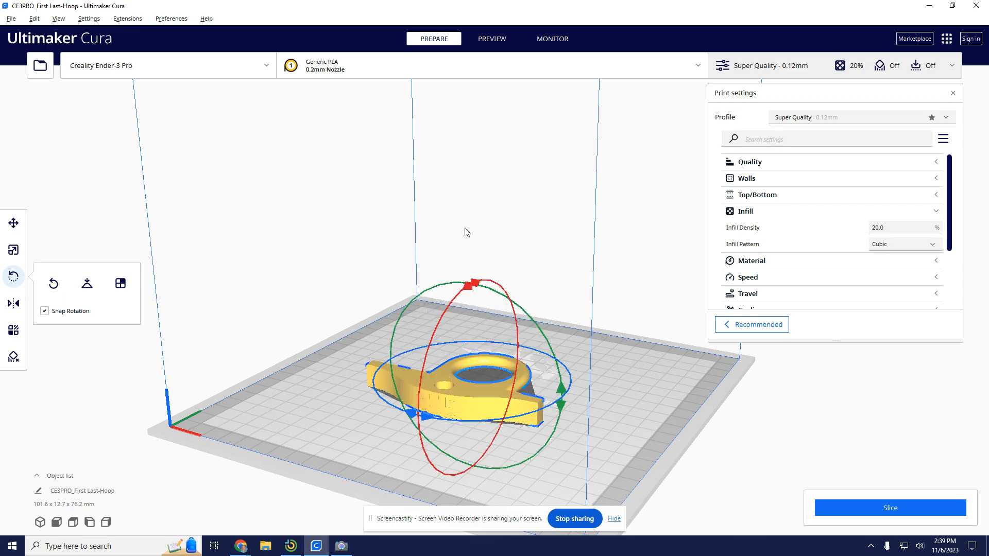
pyautogui.moveTo(416, 421); pyautogui.dragTo(413, 416)
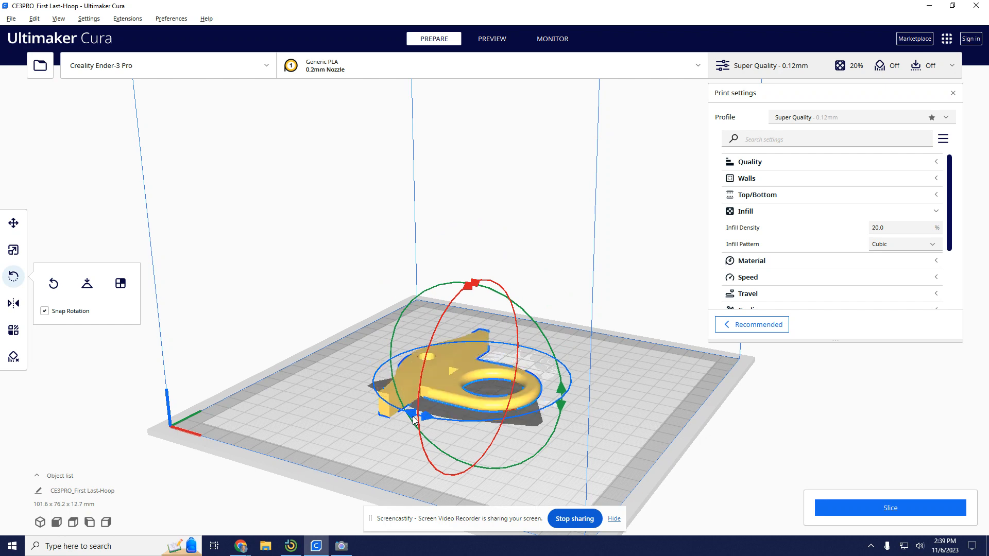
pyautogui.click(412, 413)
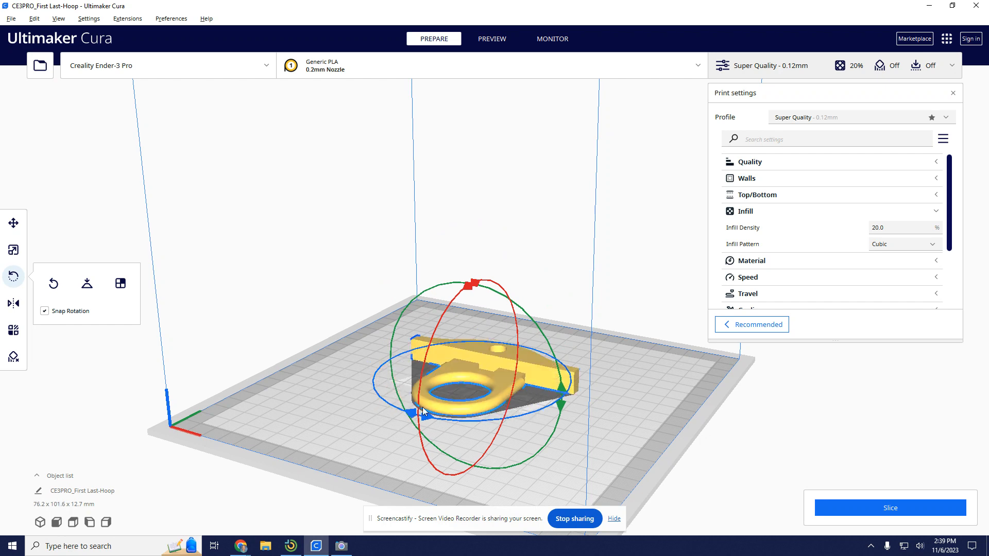
pyautogui.moveTo(520, 423); pyautogui.dragTo(491, 413, button='right')
pyautogui.click(305, 256)
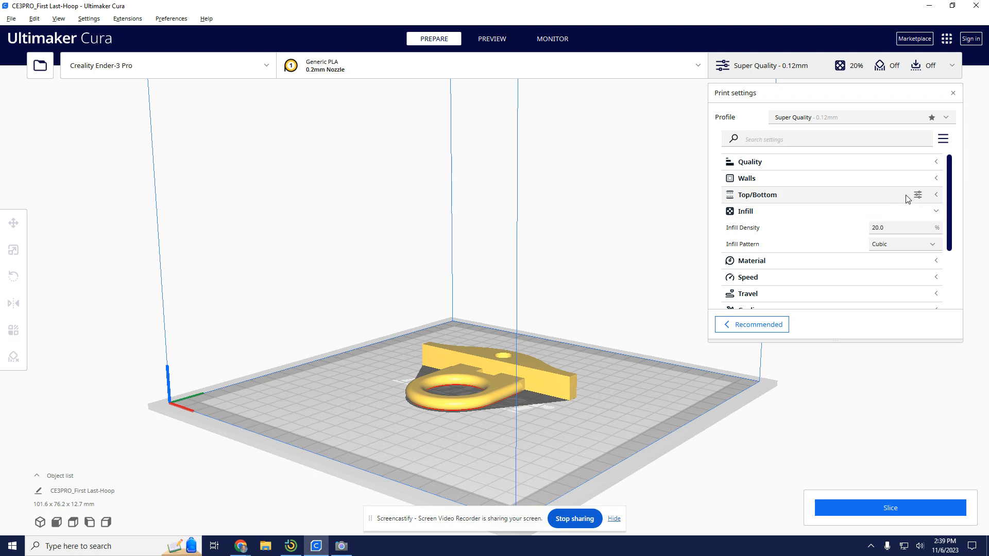
# Try enabling Generate Support in the print settings, and turn it off again.
pyautogui.moveTo(859, 234)
pyautogui.scroll(-3, 817, 239)
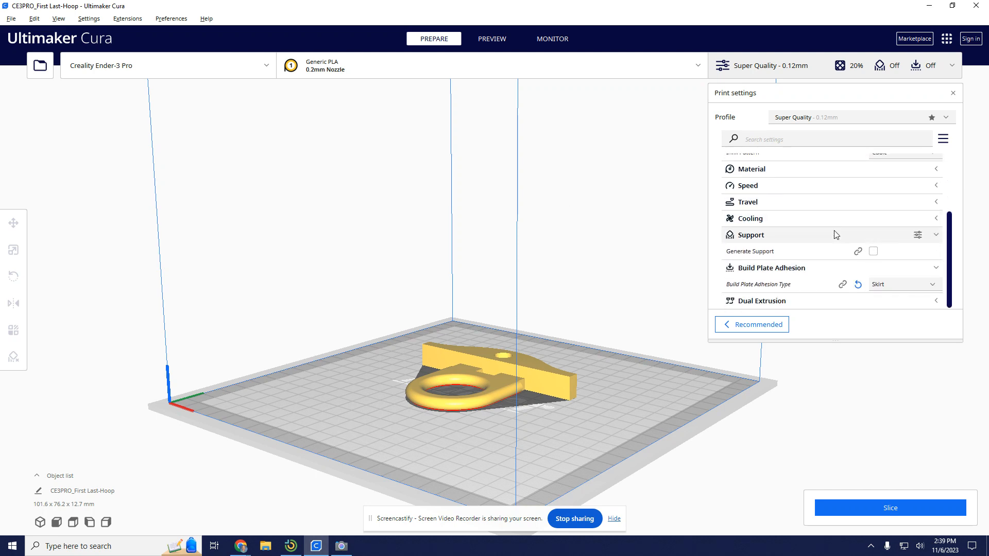
pyautogui.click(875, 252)
pyautogui.scroll(-1, 892, 248)
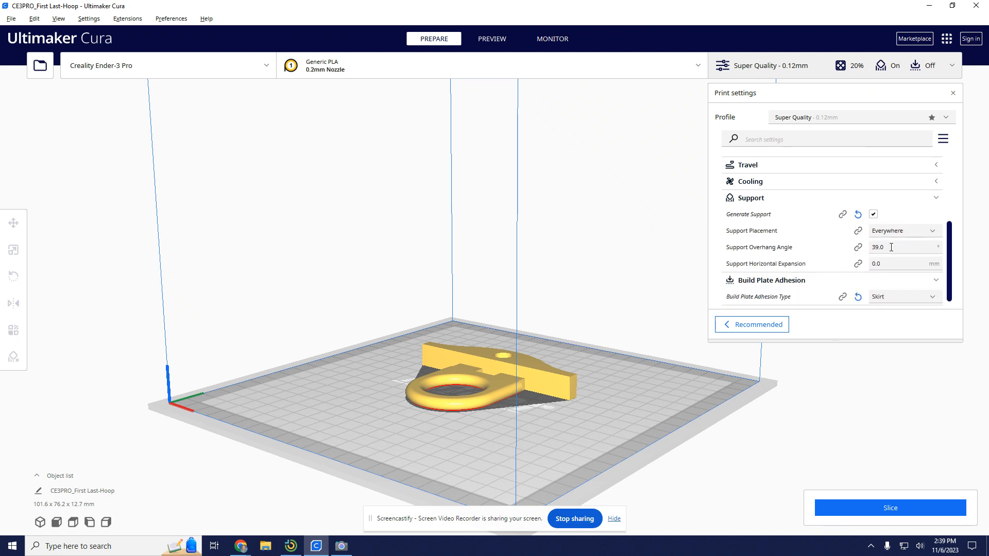
pyautogui.click(873, 214)
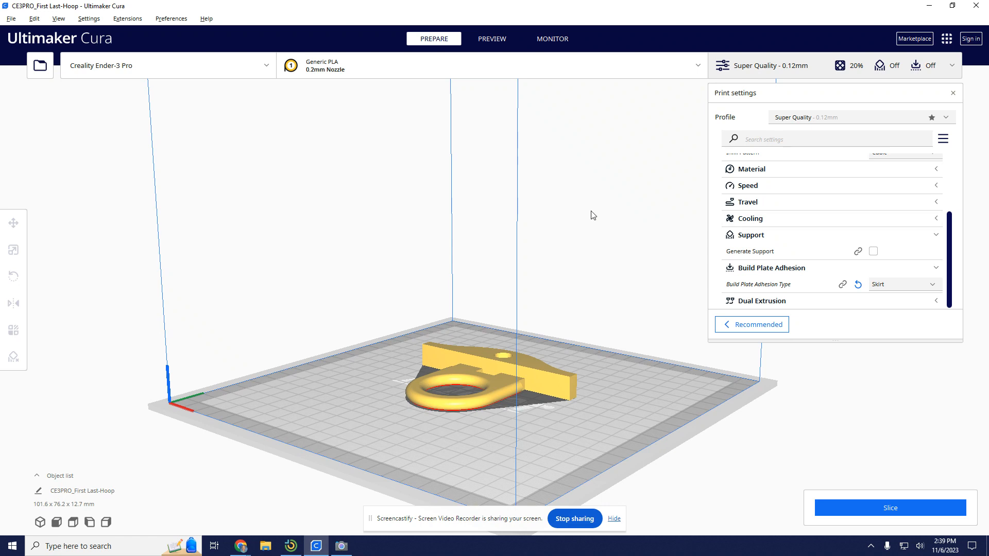
# Slice the hoop model with the current print settings and open its layer preview.
pyautogui.scroll(2, 661, 244)
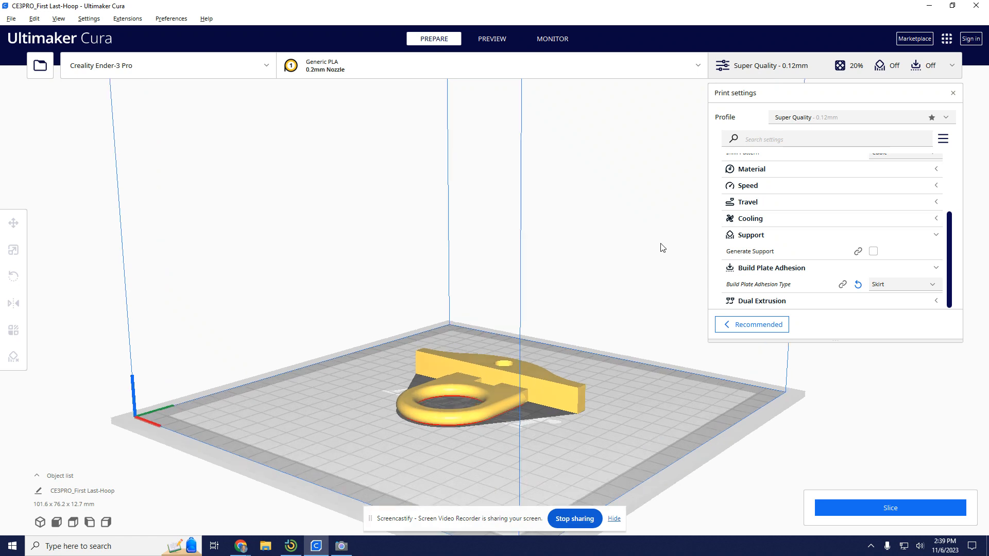
pyautogui.scroll(-1, 671, 263)
pyautogui.scroll(3, 819, 236)
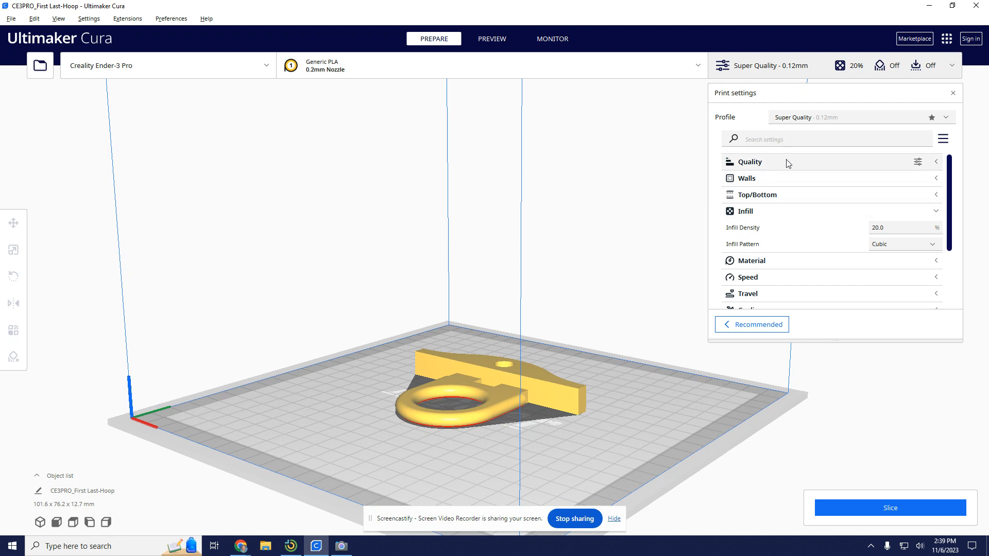
pyautogui.click(895, 509)
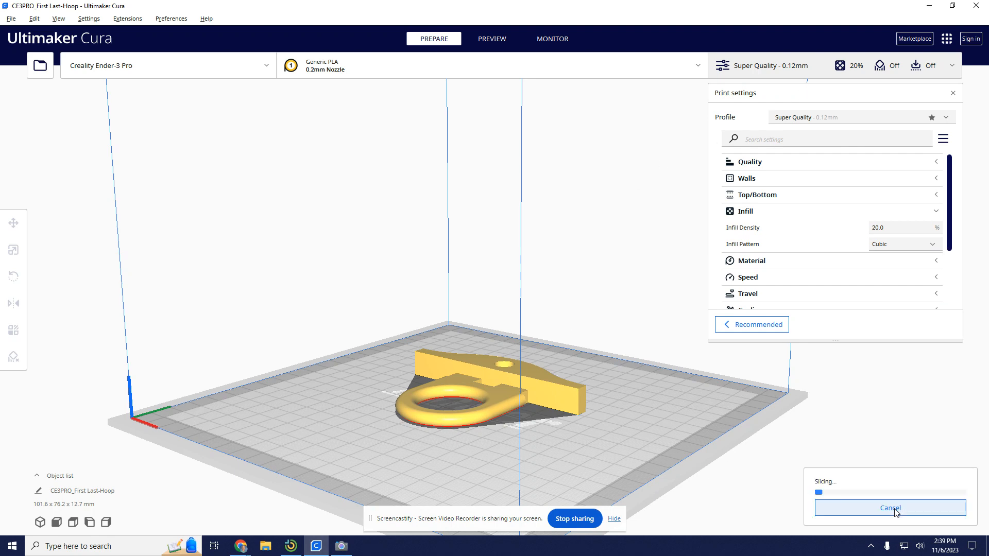
pyautogui.moveTo(501, 523); pyautogui.dragTo(0, 453)
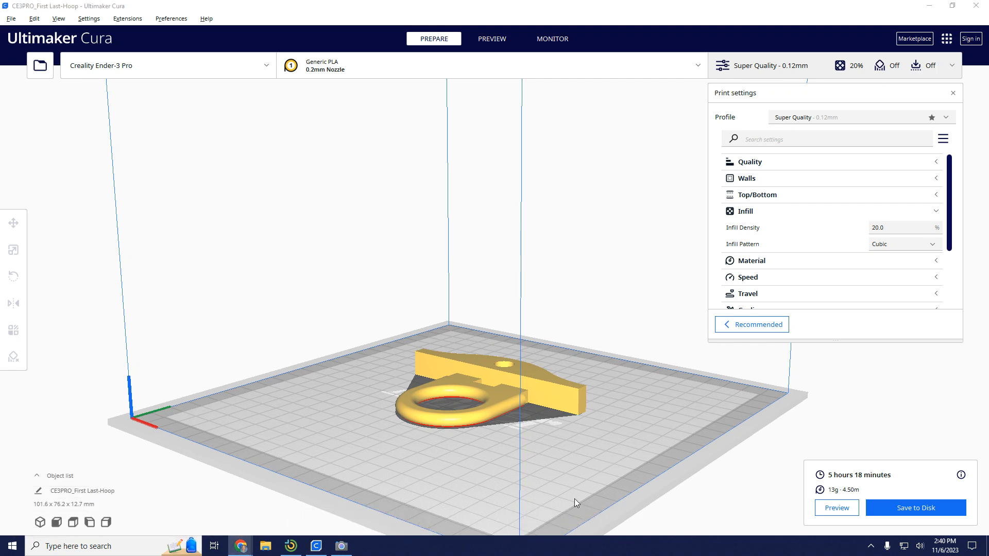
pyautogui.click(833, 508)
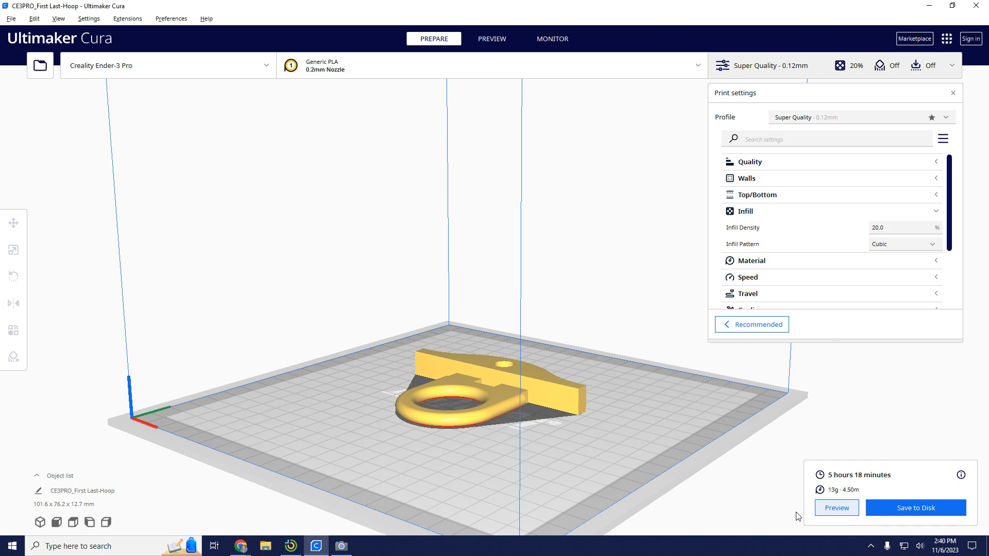
# Inspect the sliced hoop up close, rewind the top layer's toolpath to its start, and play the print simulation.
pyautogui.moveTo(576, 441); pyautogui.dragTo(575, 438, button='middle')
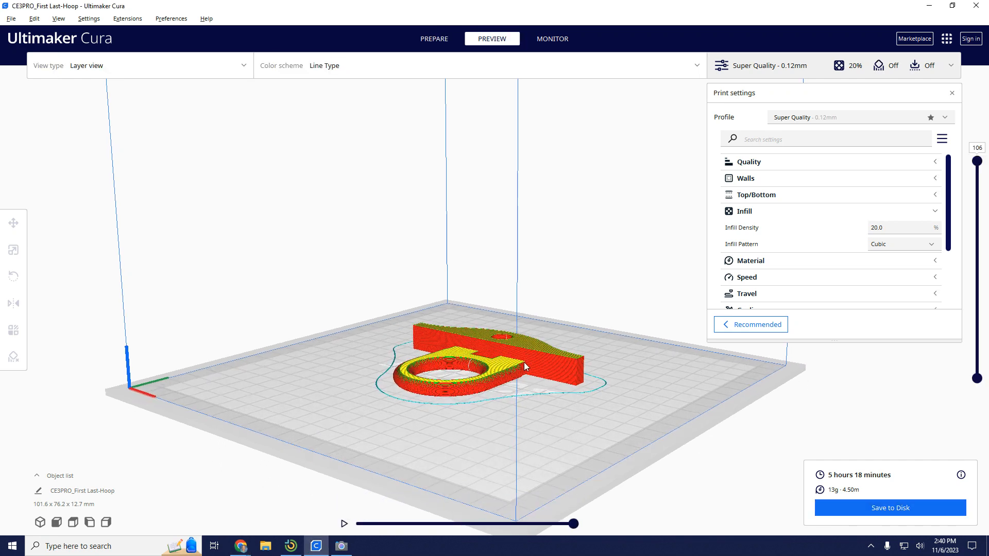
pyautogui.scroll(5, 524, 362)
pyautogui.moveTo(524, 295); pyautogui.dragTo(549, 398, button='right')
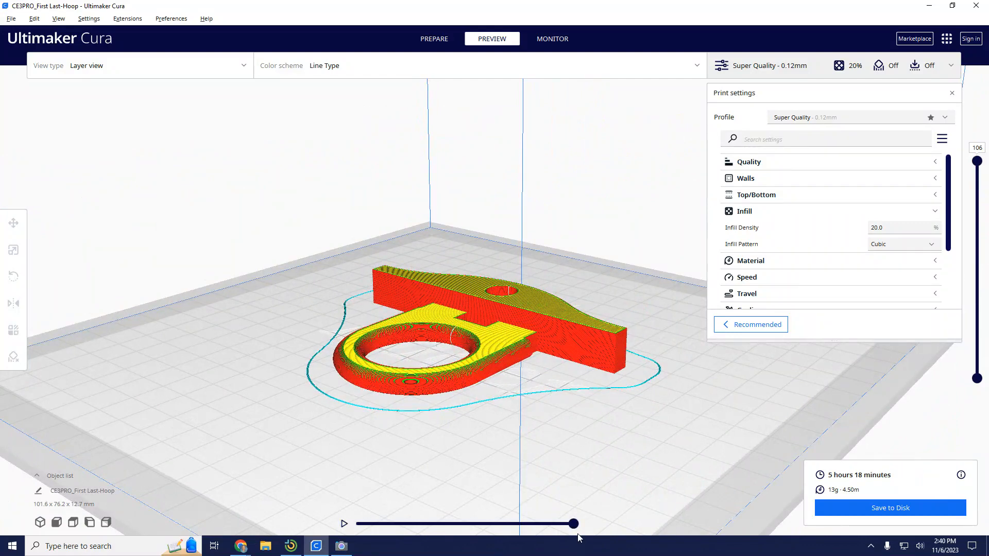
pyautogui.moveTo(572, 527); pyautogui.dragTo(333, 524)
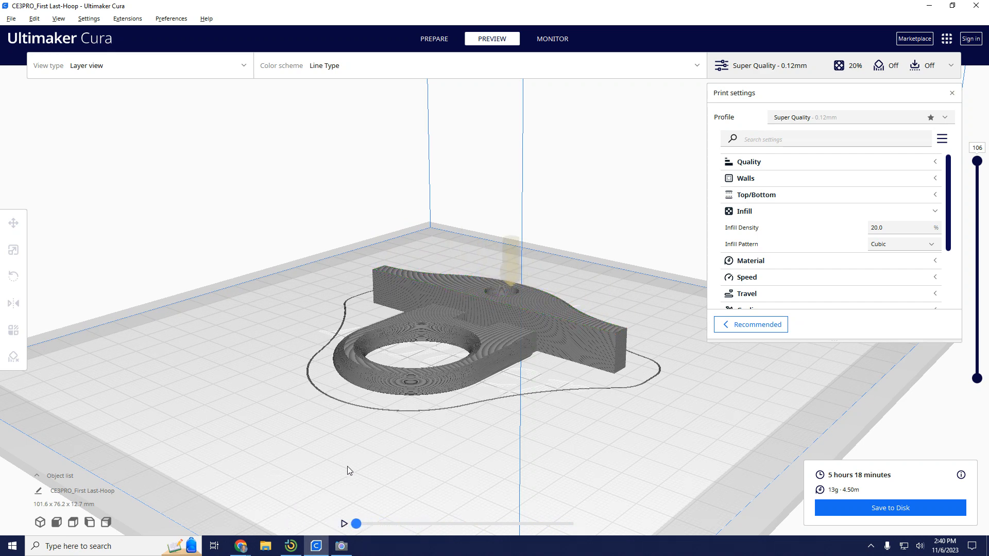
pyautogui.click(345, 524)
# Lower the displayed layer to 33 and examine the hoop's internal infill pattern up close.
pyautogui.moveTo(979, 168); pyautogui.dragTo(975, 312)
pyautogui.scroll(10, 476, 375)
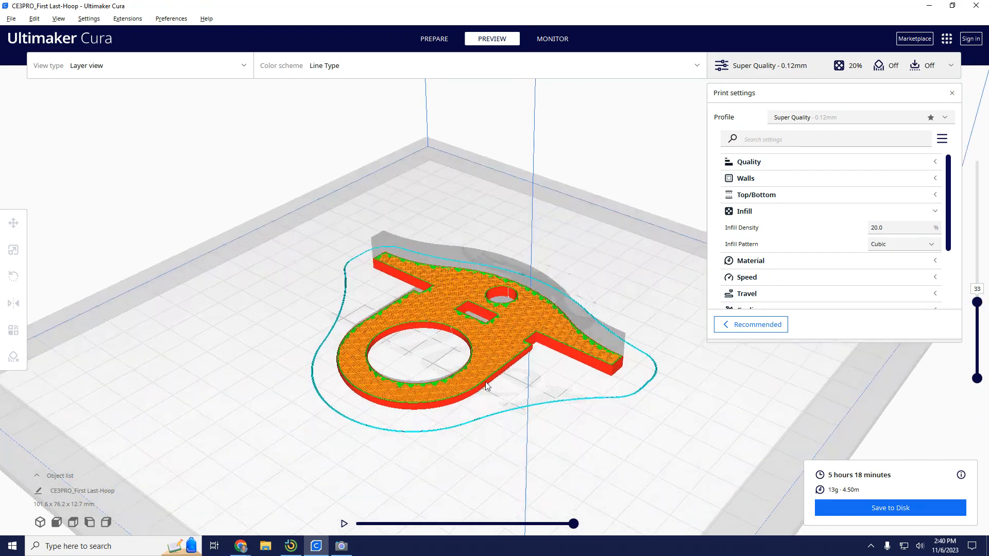
pyautogui.moveTo(493, 343); pyautogui.dragTo(515, 291, button='right')
pyautogui.scroll(-5, 563, 439)
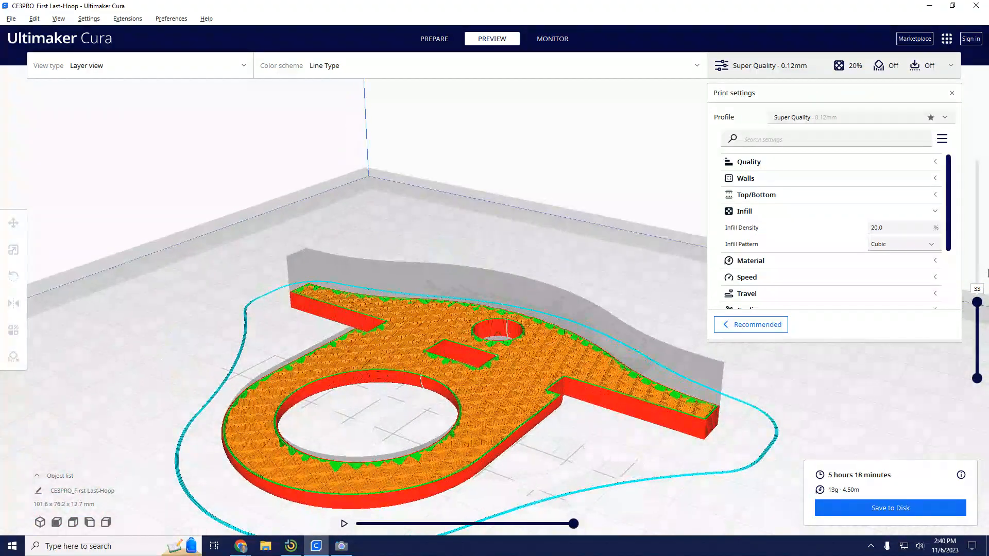
# Lower the displayed layer to 1, raise it back to 106, and examine the complete sliced hoop on the build plate.
pyautogui.moveTo(977, 303); pyautogui.dragTo(976, 394)
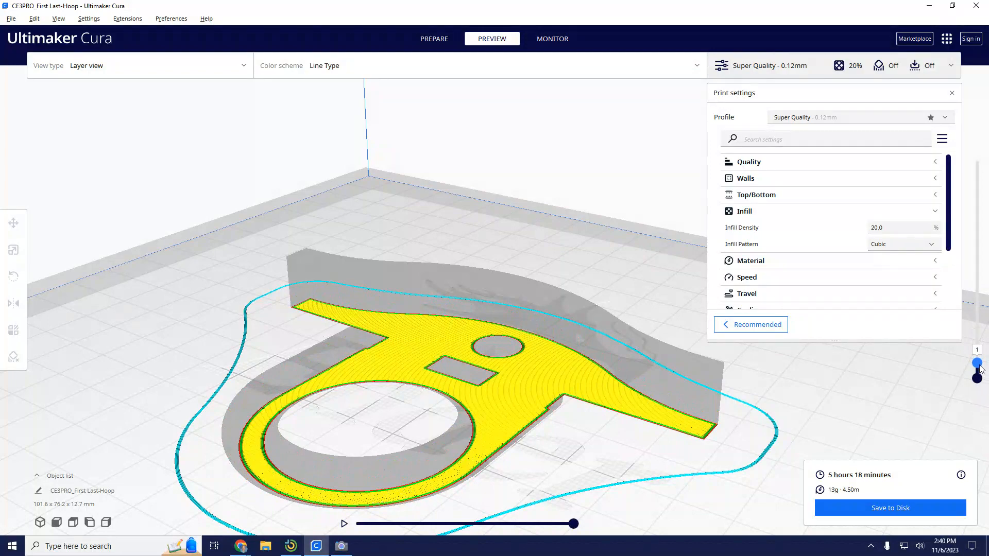
pyautogui.moveTo(980, 368); pyautogui.dragTo(977, 149)
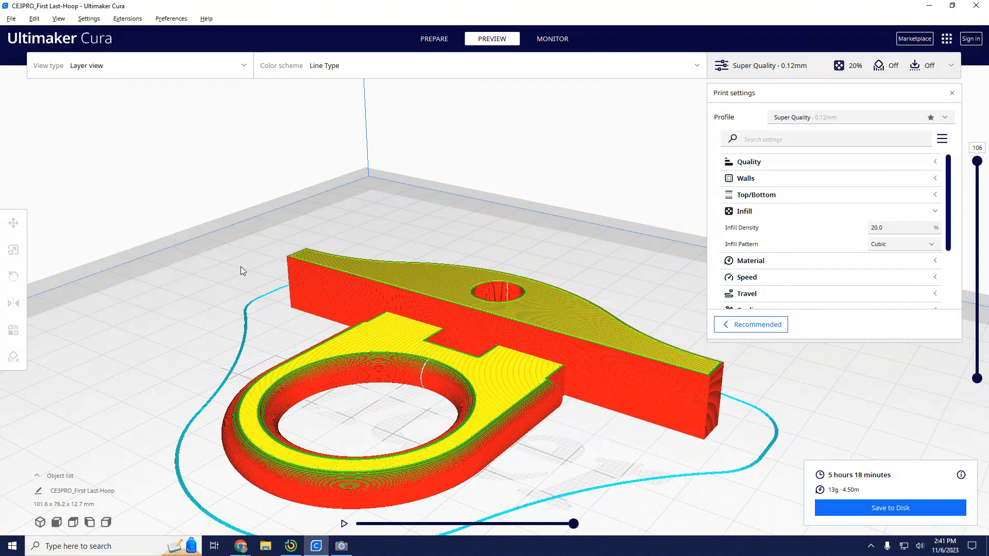
pyautogui.moveTo(263, 268); pyautogui.dragTo(319, 187, button='middle')
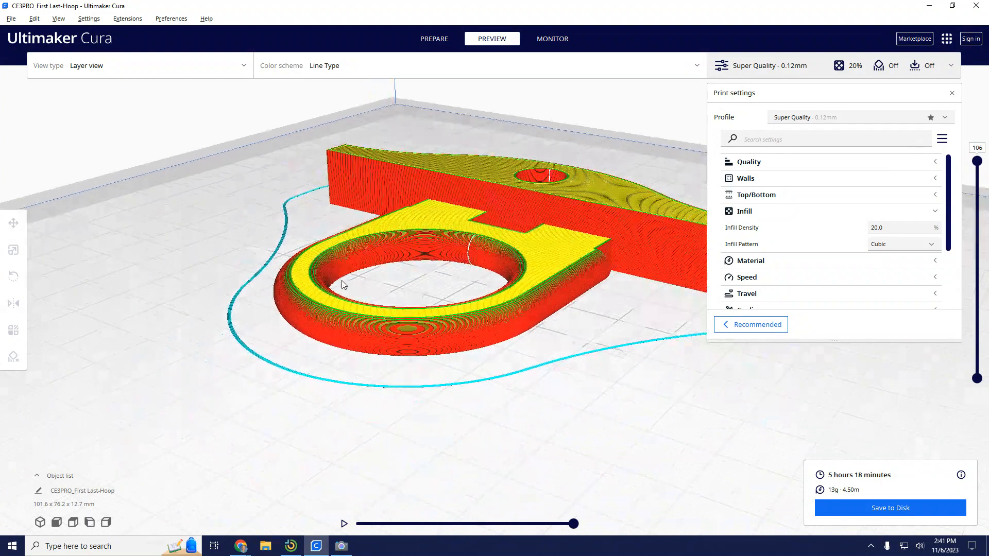
pyautogui.scroll(-4, 342, 281)
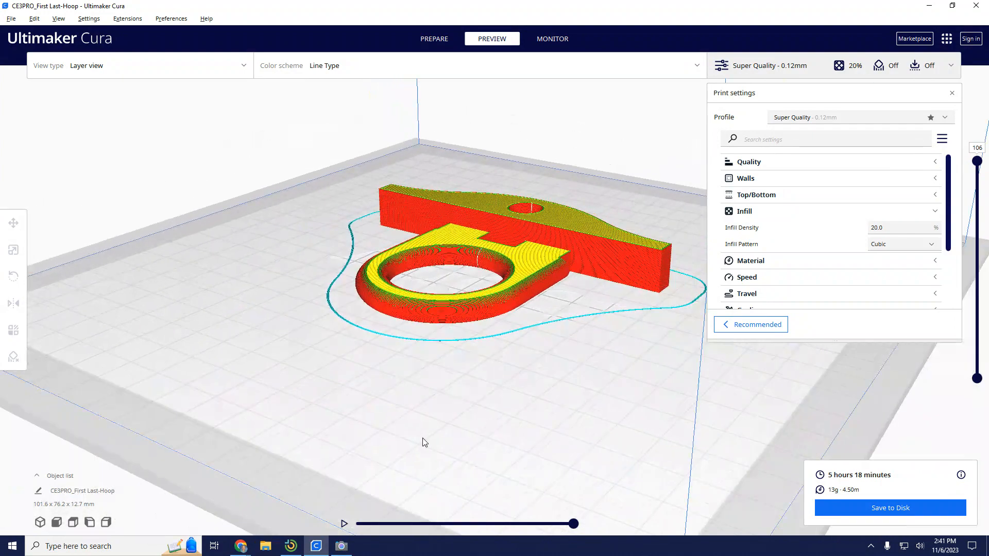
pyautogui.moveTo(551, 383); pyautogui.dragTo(493, 438, button='right')
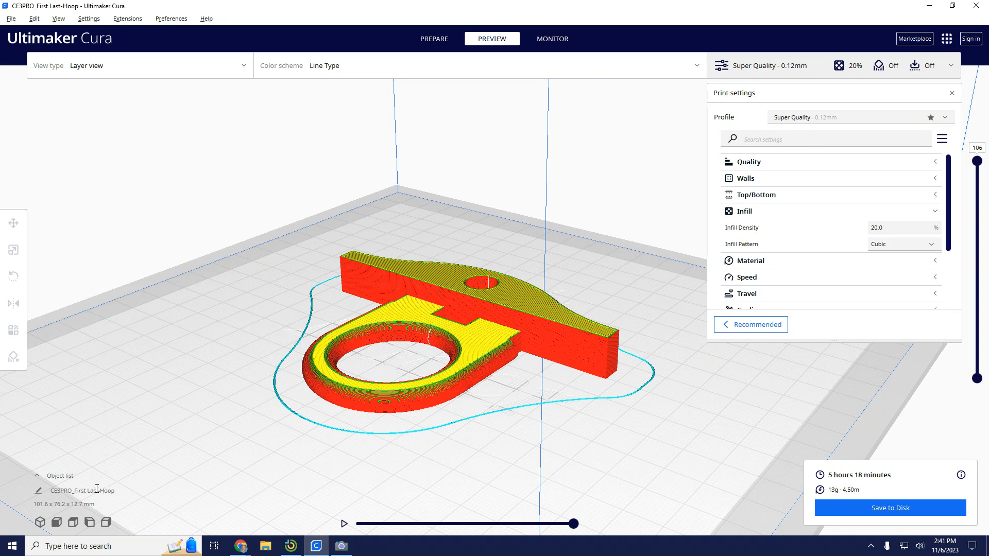
# Start saving the sliced hoop to disk as a G-code file and move the save dialog aside.
pyautogui.click(895, 511)
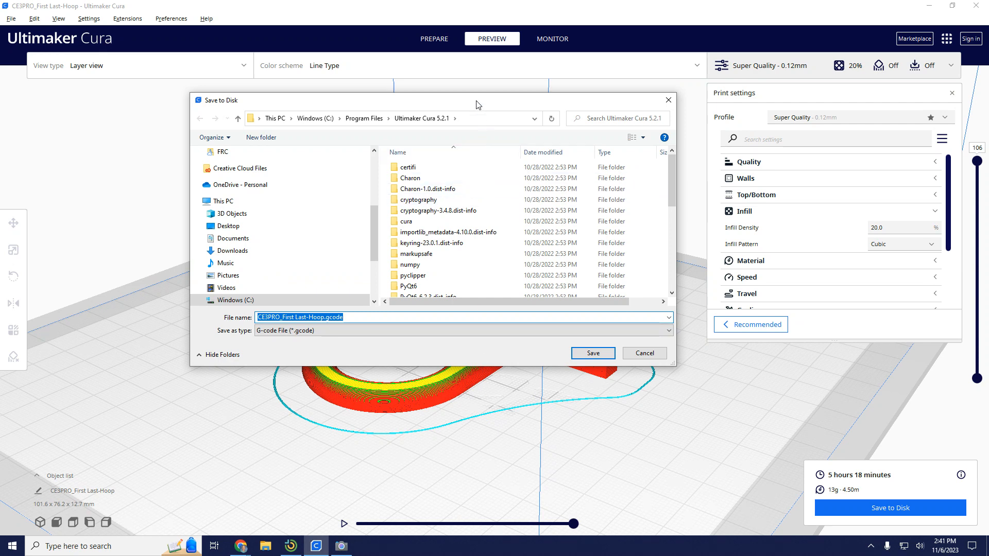
pyautogui.moveTo(475, 106); pyautogui.dragTo(381, 158)
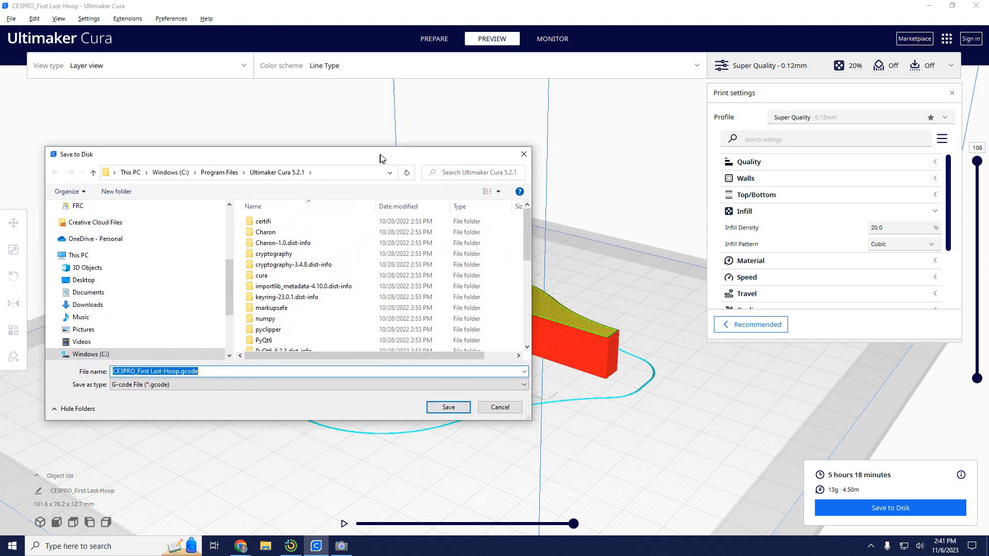